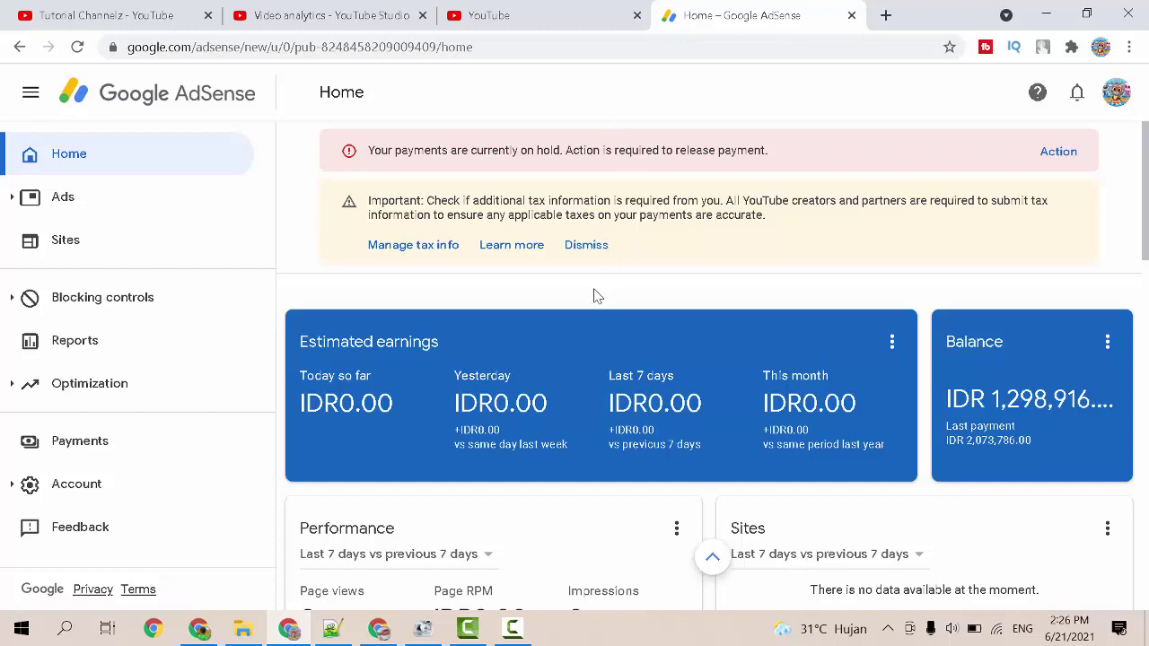
Step: Look through the uploaded videos on the Tutorial Channelz YouTube channel, and return to AdSense
click(106, 15)
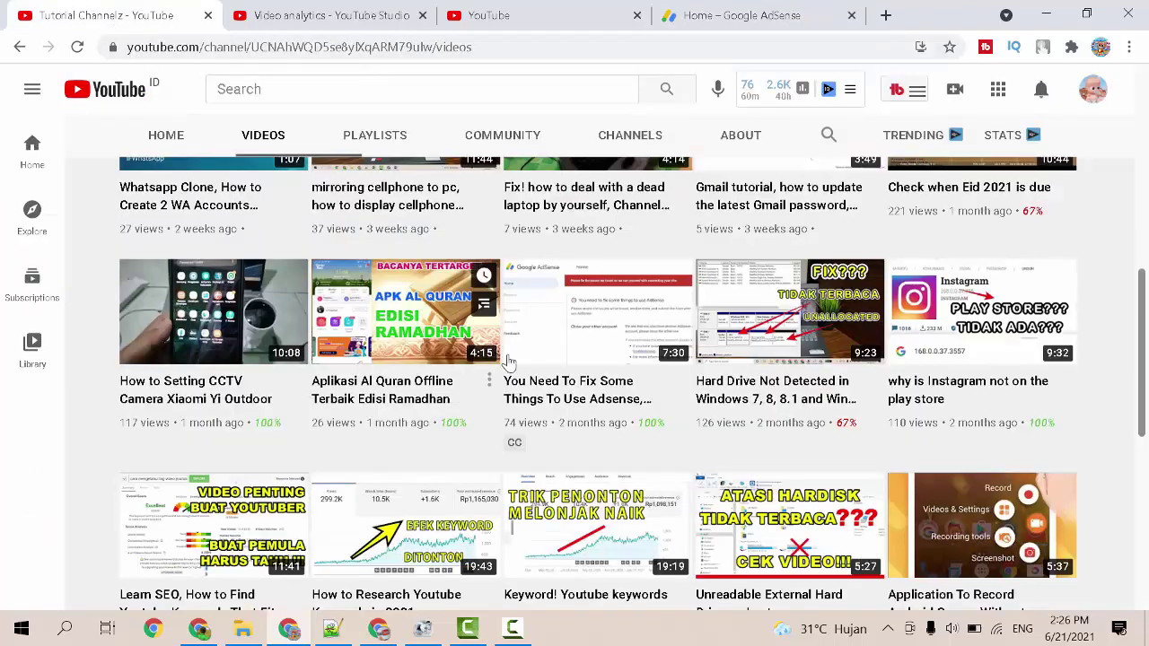
scroll(439, 387, down, 3)
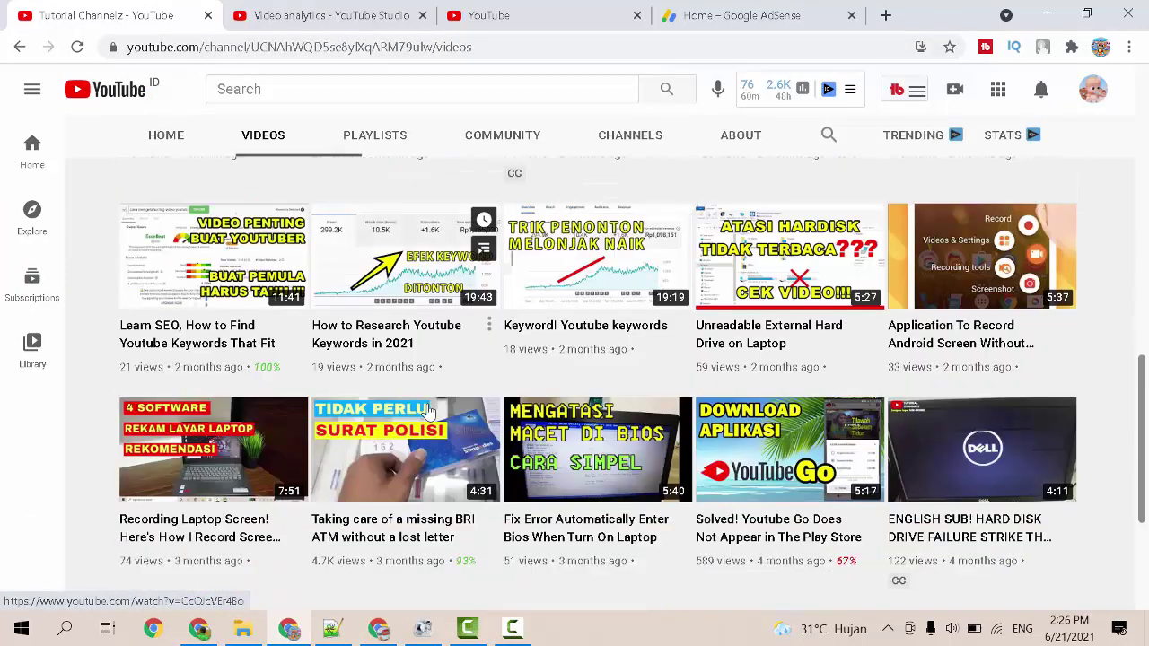
scroll(675, 446, down, 1)
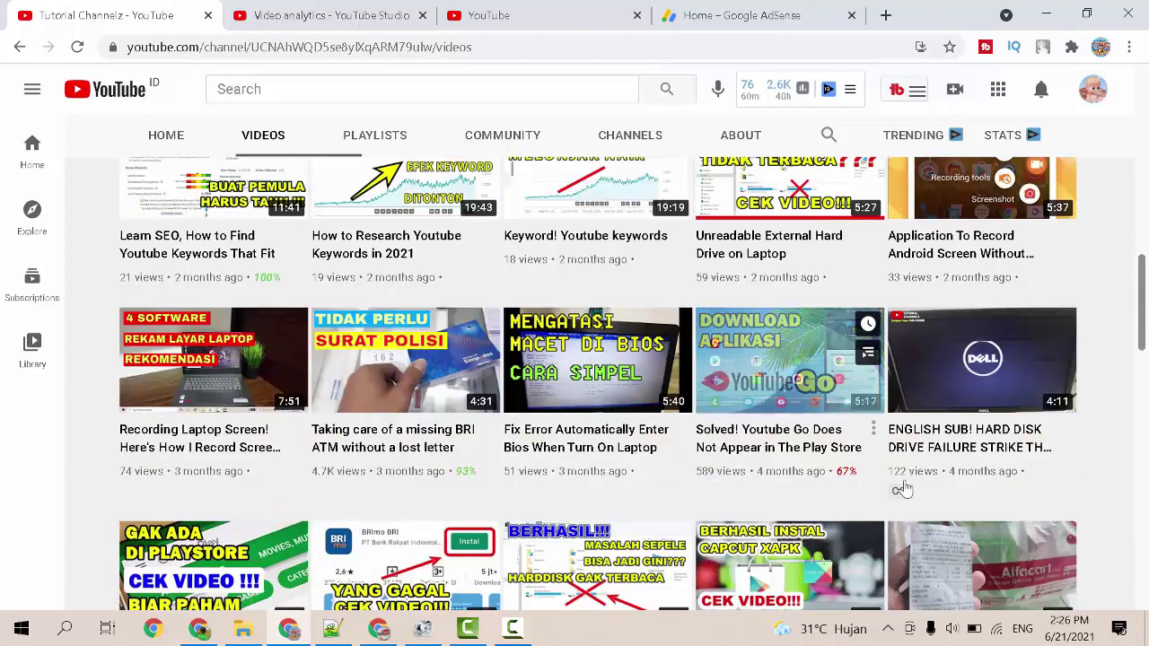
scroll(808, 377, down, 1)
click(712, 22)
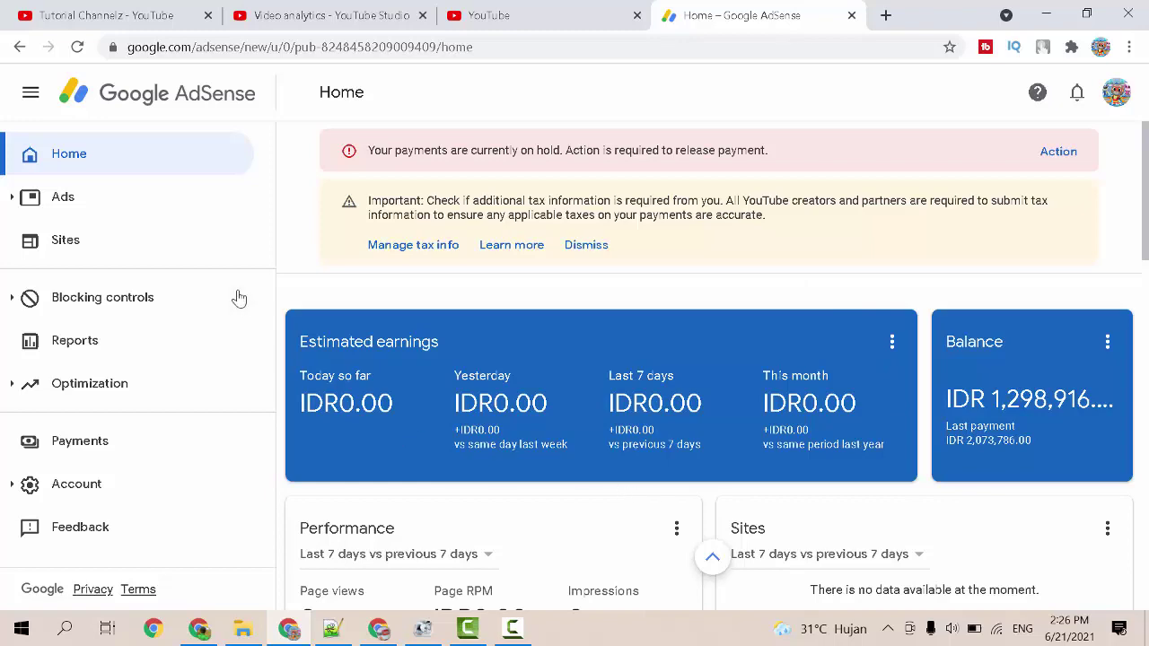
Step: Check the YouTube search suggestions for "cara mencairkan uang dari google adsense", and go back to AdSense
click(462, 9)
click(317, 89)
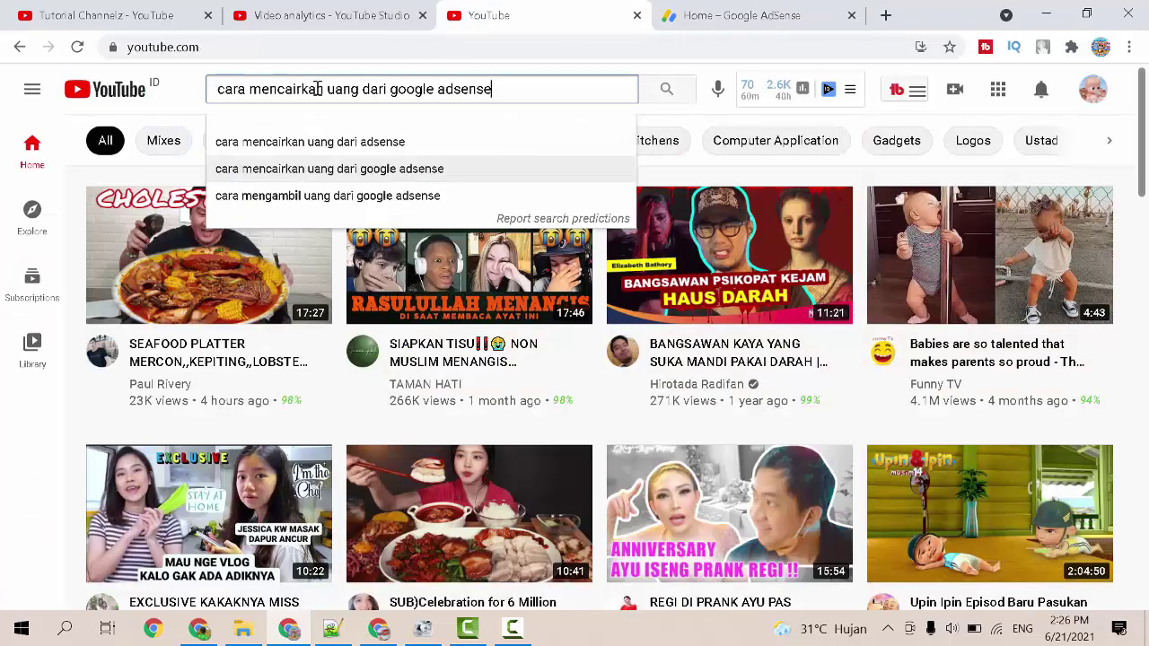
click(721, 23)
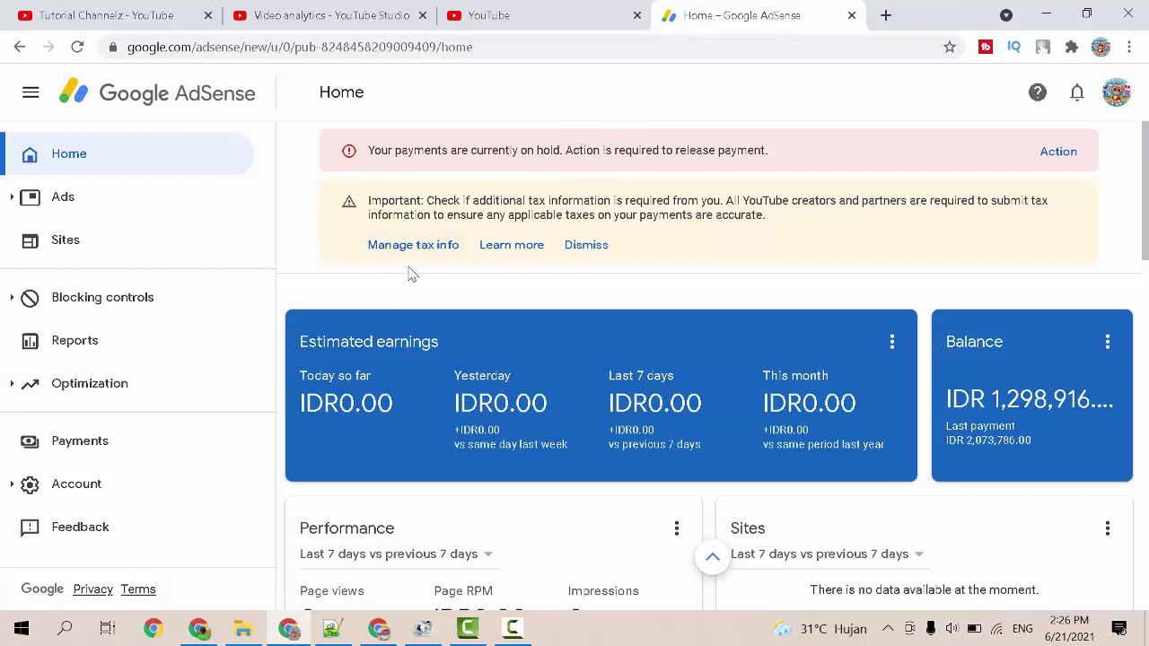
Step: Open the AdSense payments page and review the earnings, transactions and payout method sections
click(88, 454)
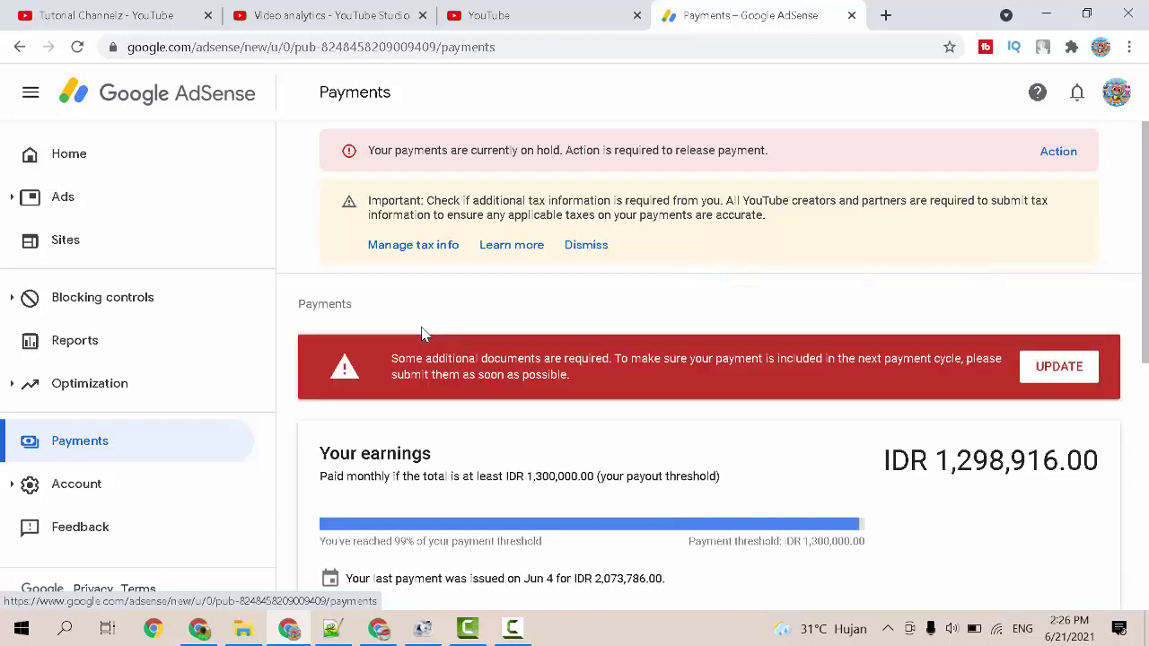
scroll(468, 364, down, 1)
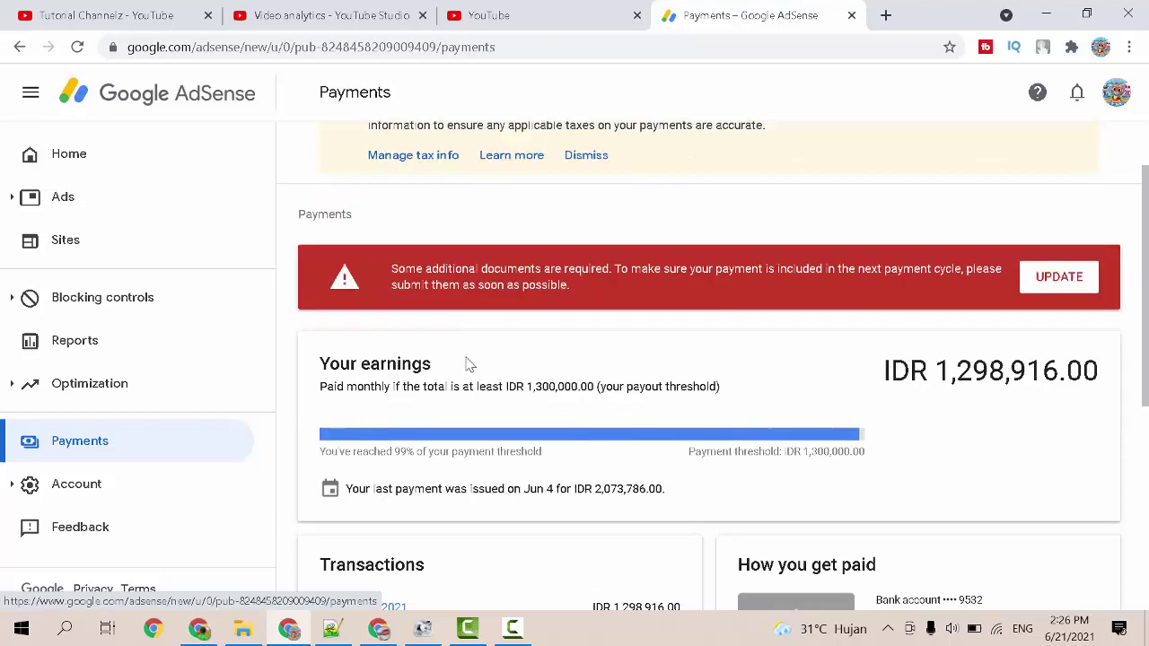
scroll(484, 367, down, 2)
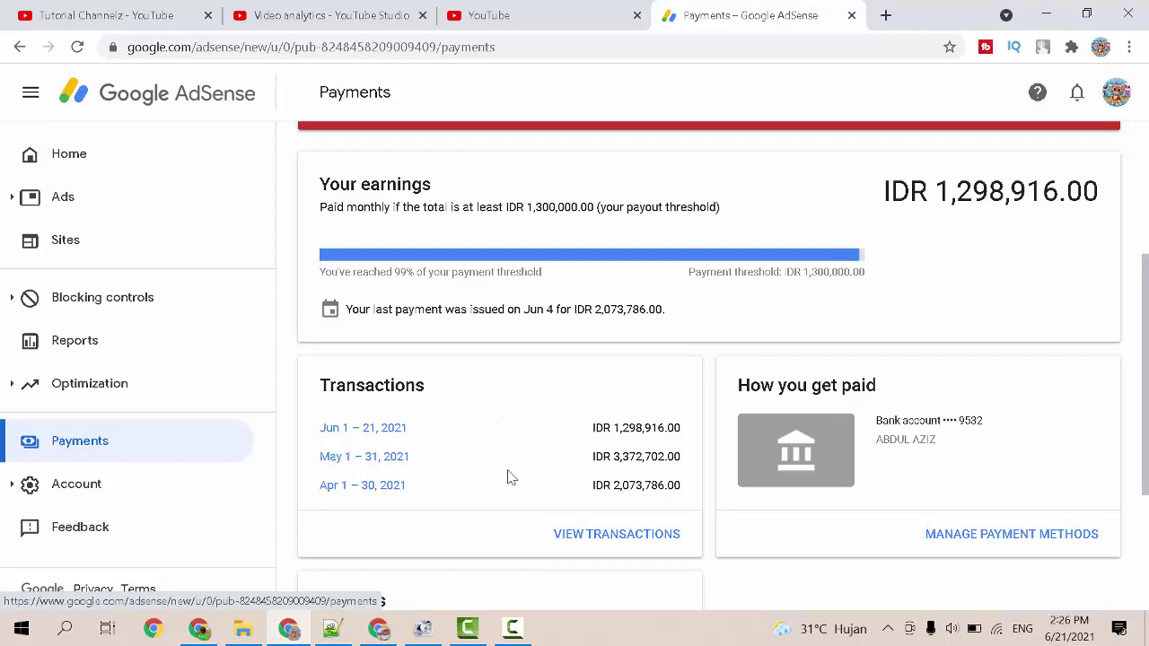
scroll(542, 486, down, 1)
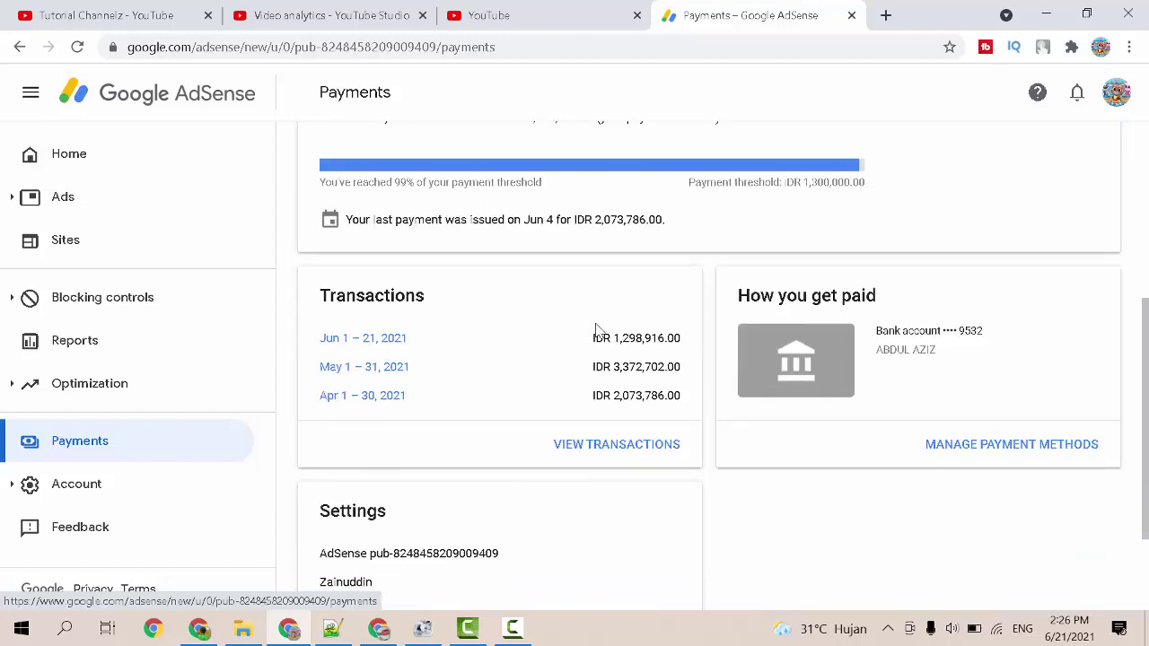
Step: Highlight the bank account shown under How you get paid, and open the payment methods management page
drag(878, 332, 975, 327)
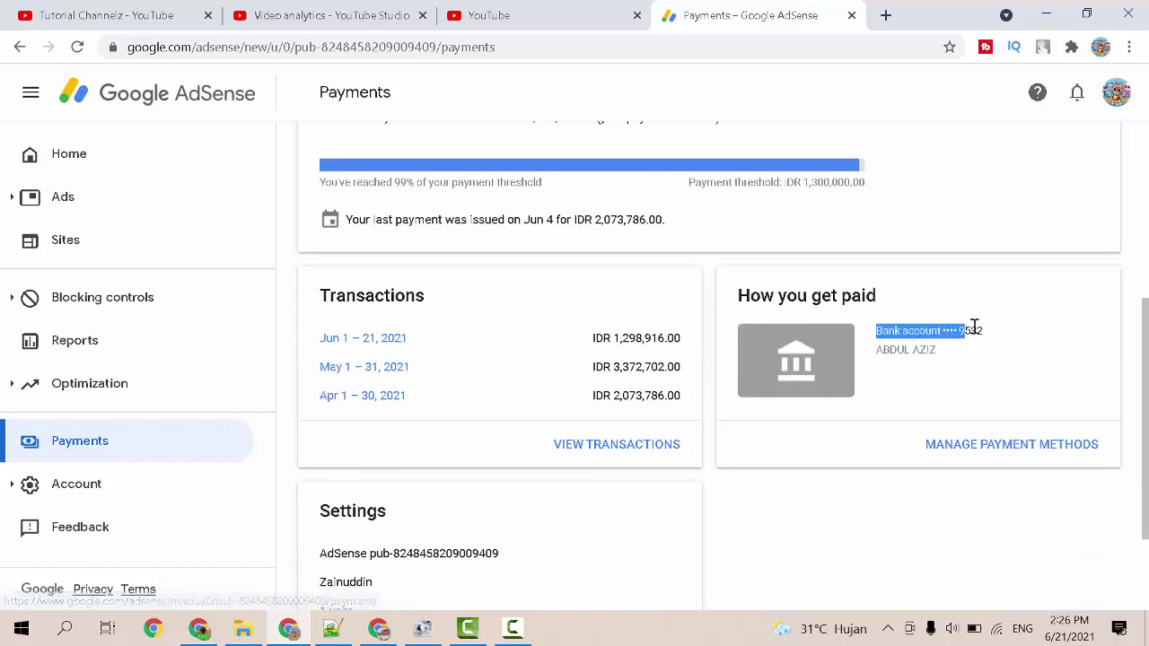
click(1014, 351)
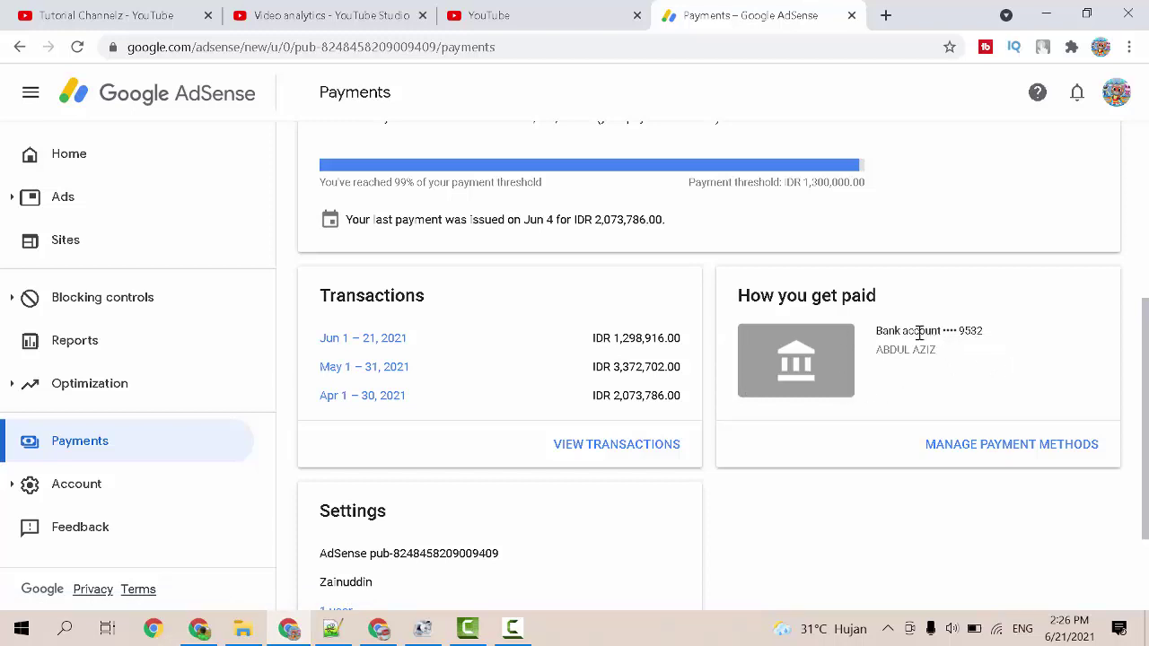
drag(877, 330, 991, 333)
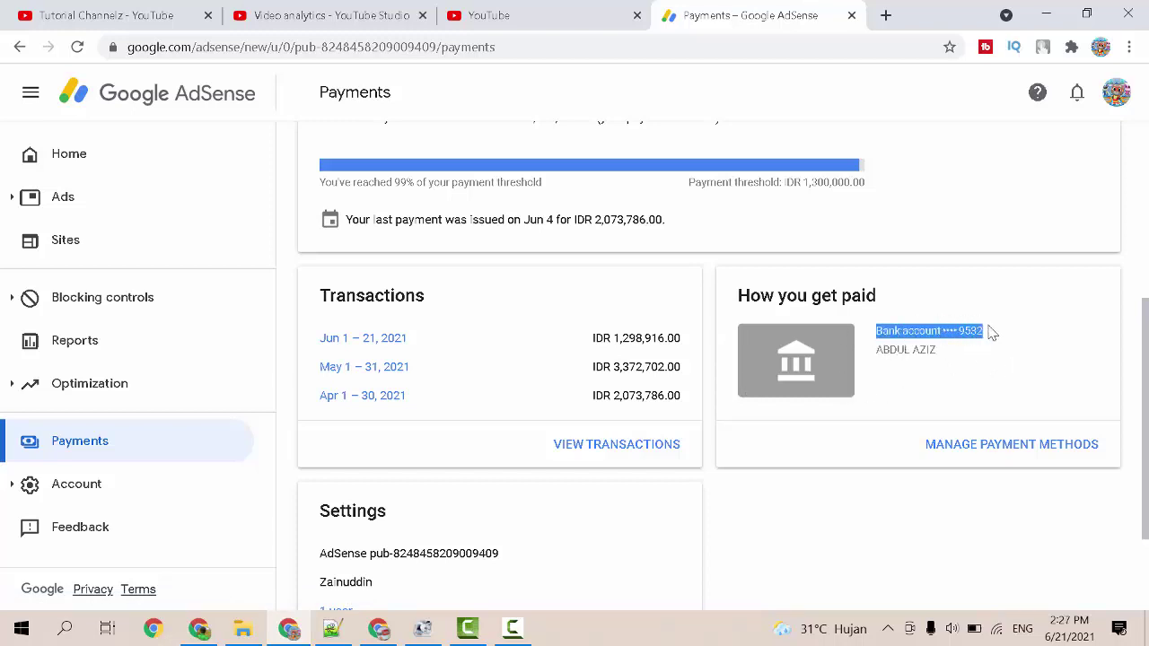
click(998, 335)
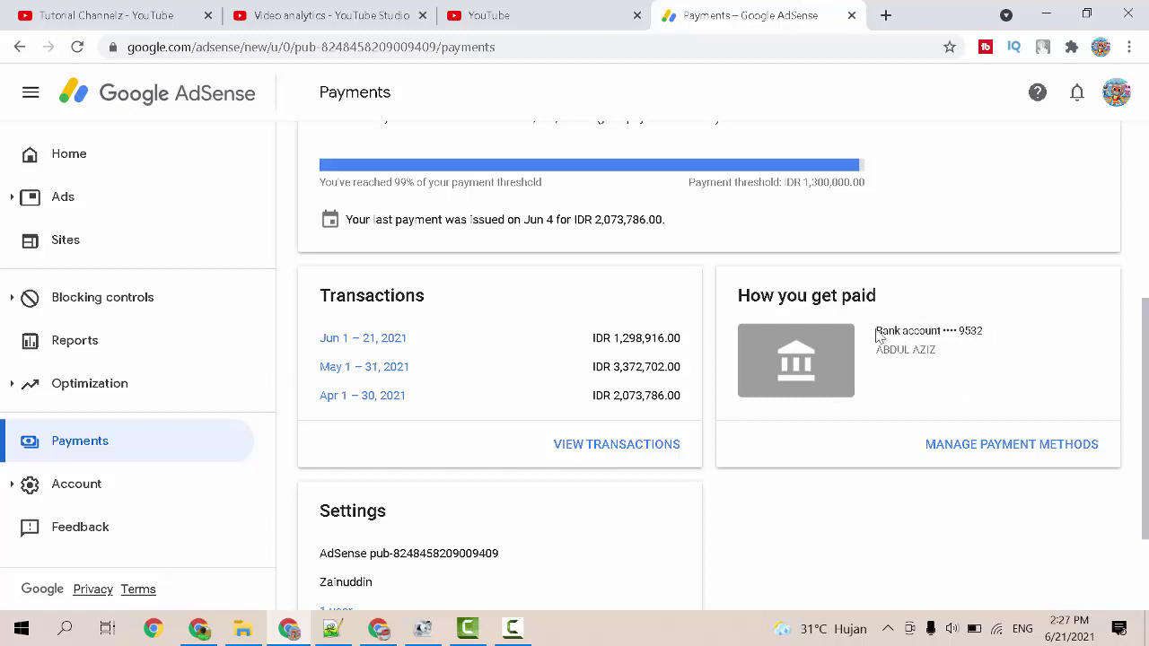
drag(878, 334, 967, 335)
click(964, 336)
click(1017, 448)
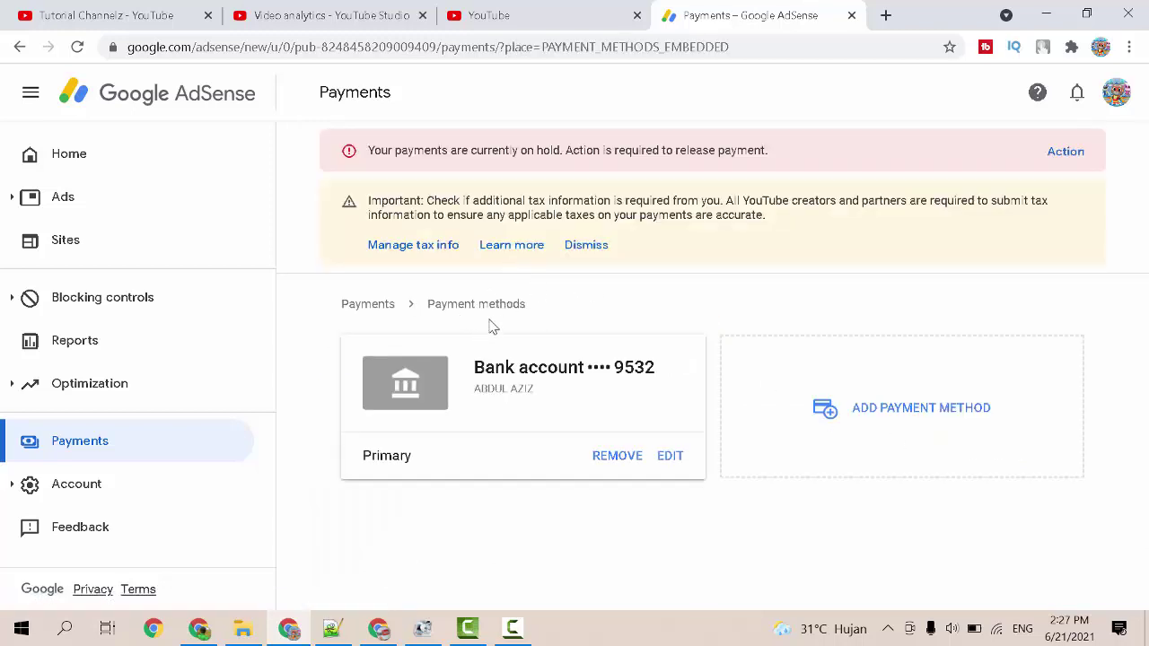
Step: Start adding a new bank account as payment method and choose BANK RAKYAT INDONESIA as the bank
click(906, 411)
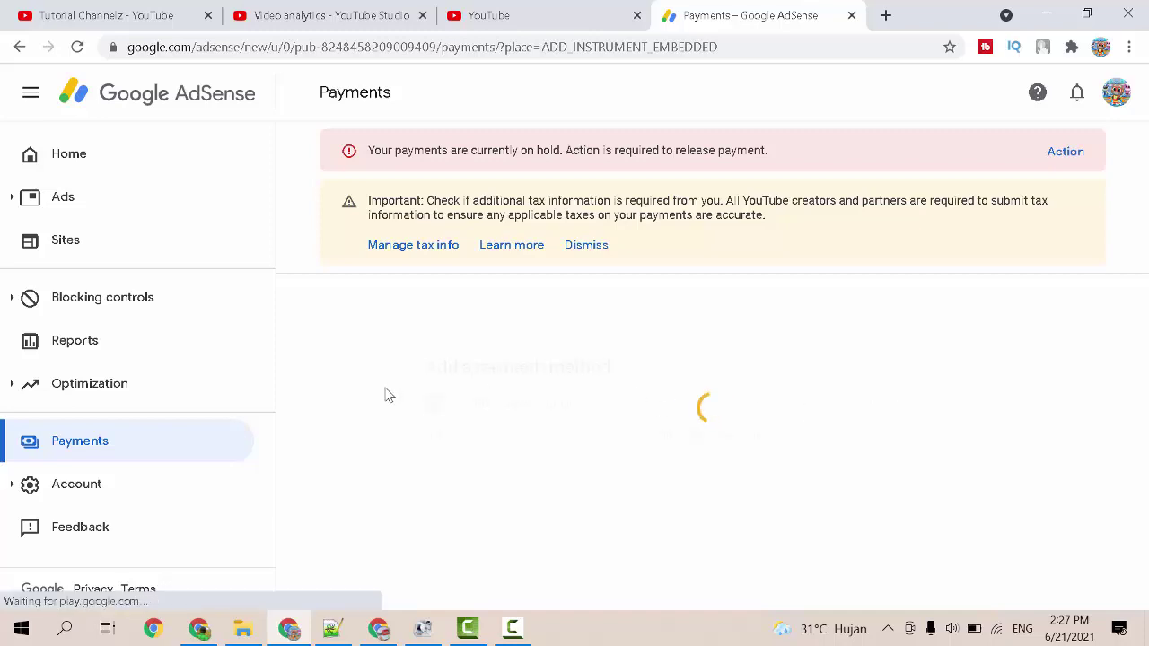
scroll(368, 382, down, 1)
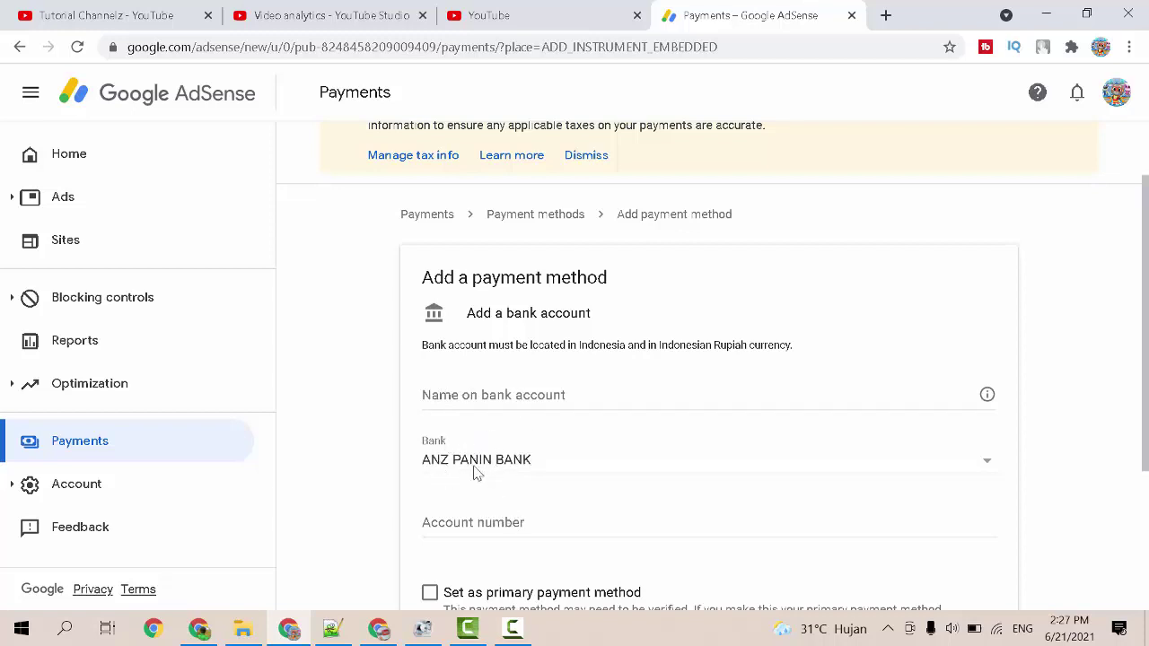
click(506, 464)
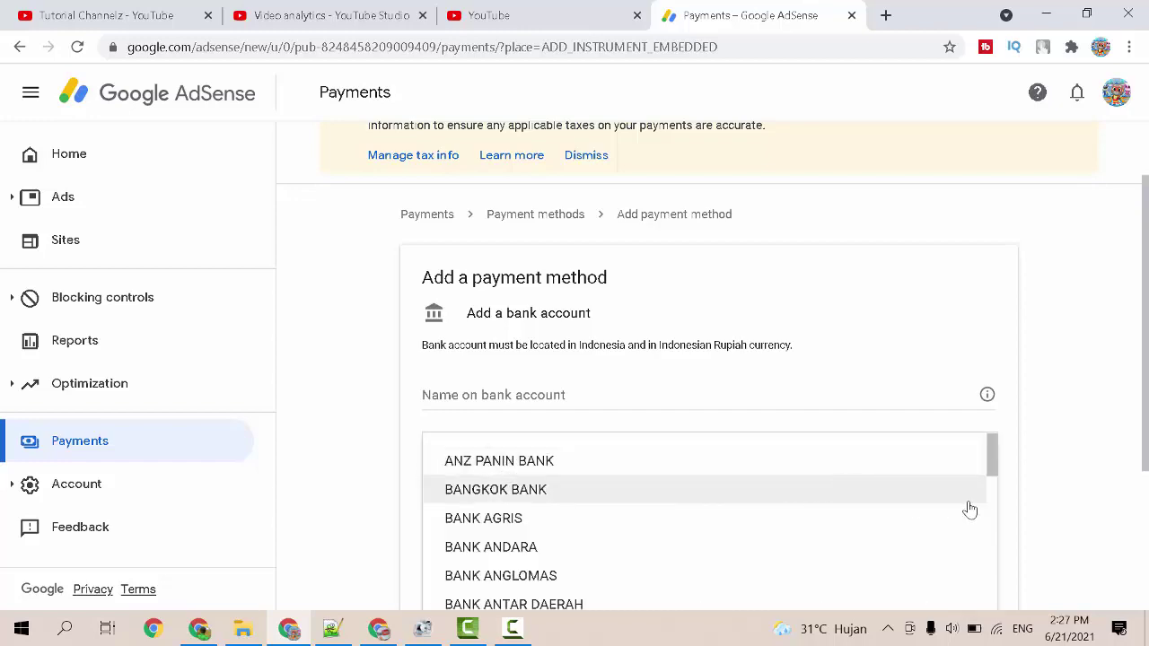
scroll(1048, 500, down, 3)
scroll(737, 425, down, 5)
scroll(654, 385, down, 18)
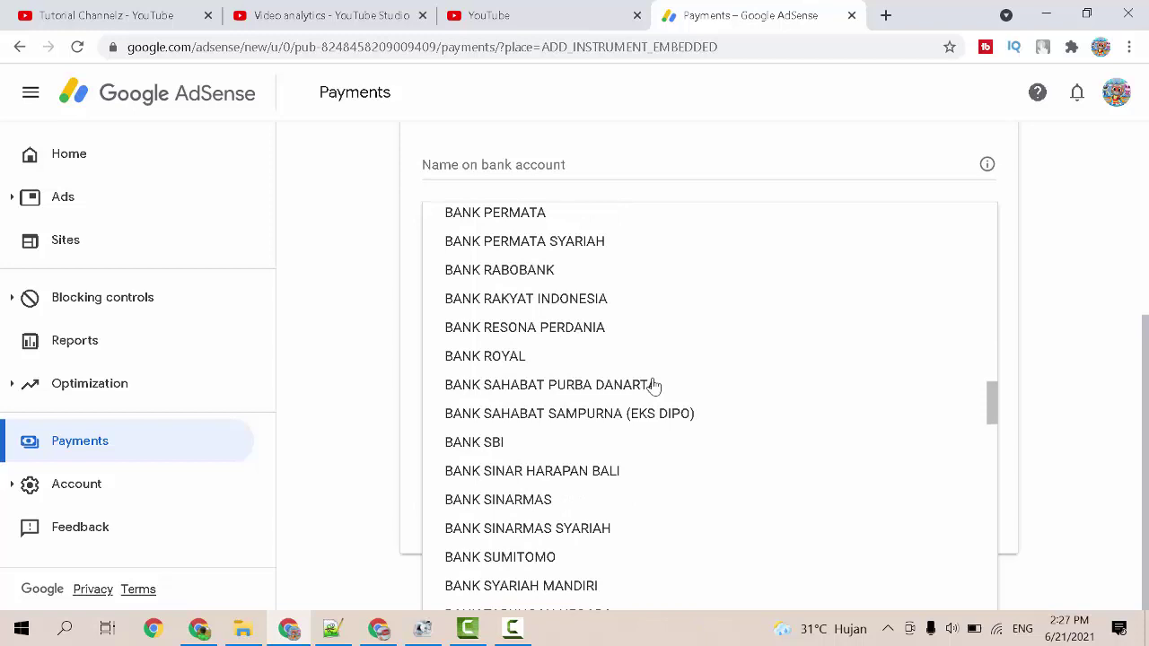
click(528, 298)
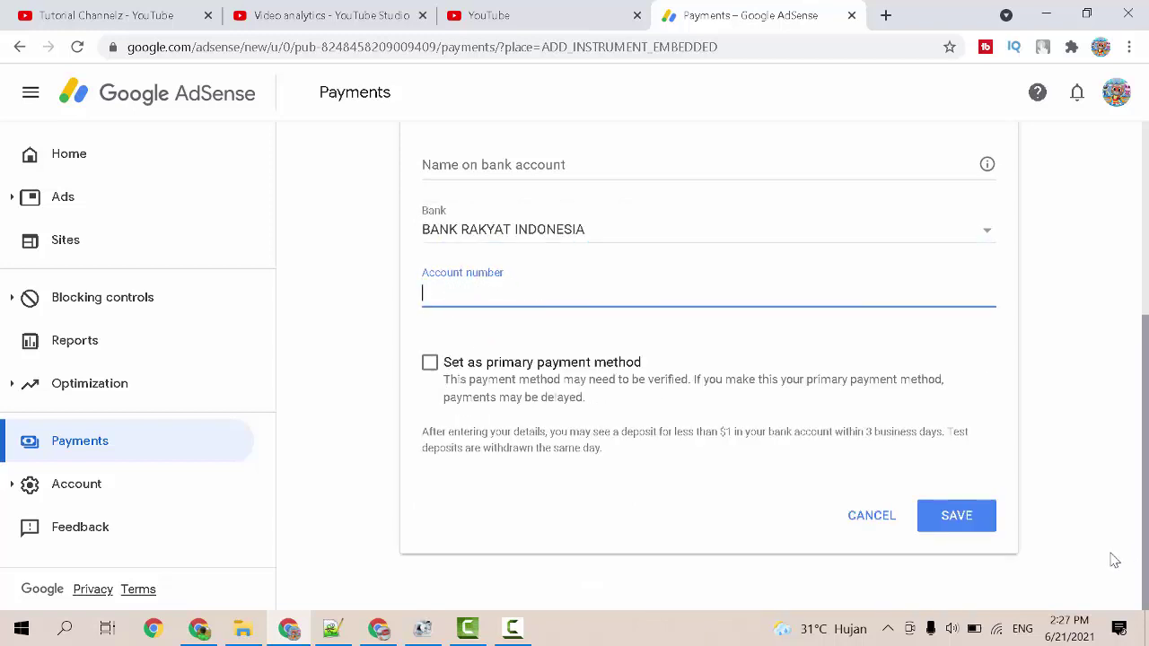
Step: Review the fields and options of the new bank account form, and cancel it without saving
scroll(981, 457, up, 4)
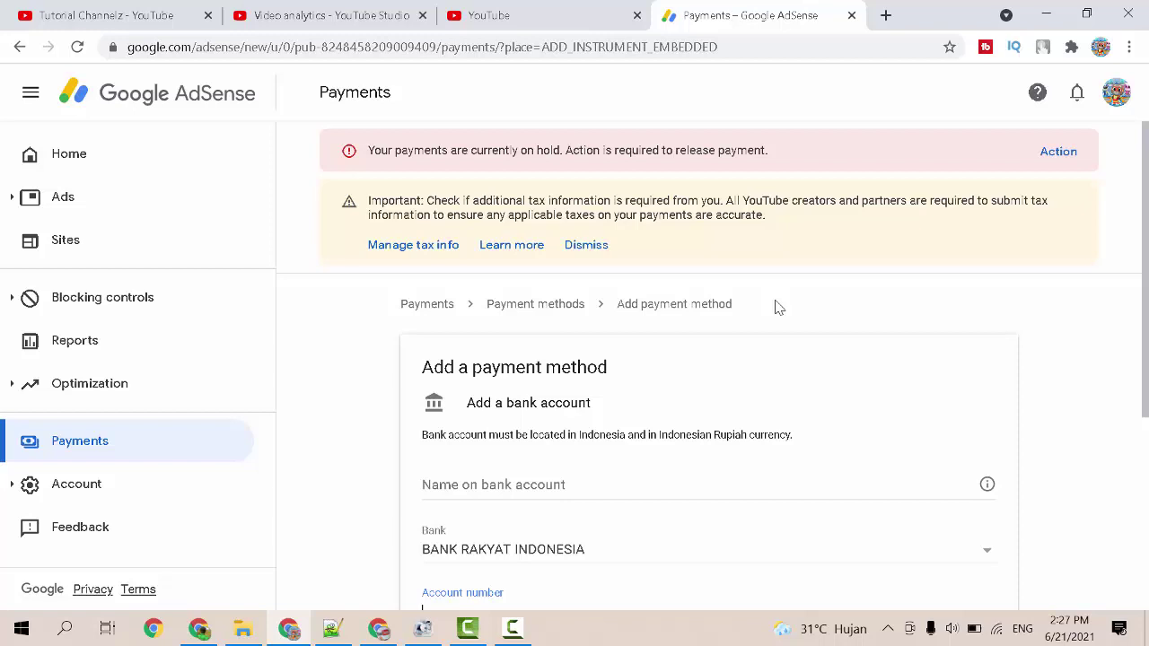
scroll(772, 313, down, 3)
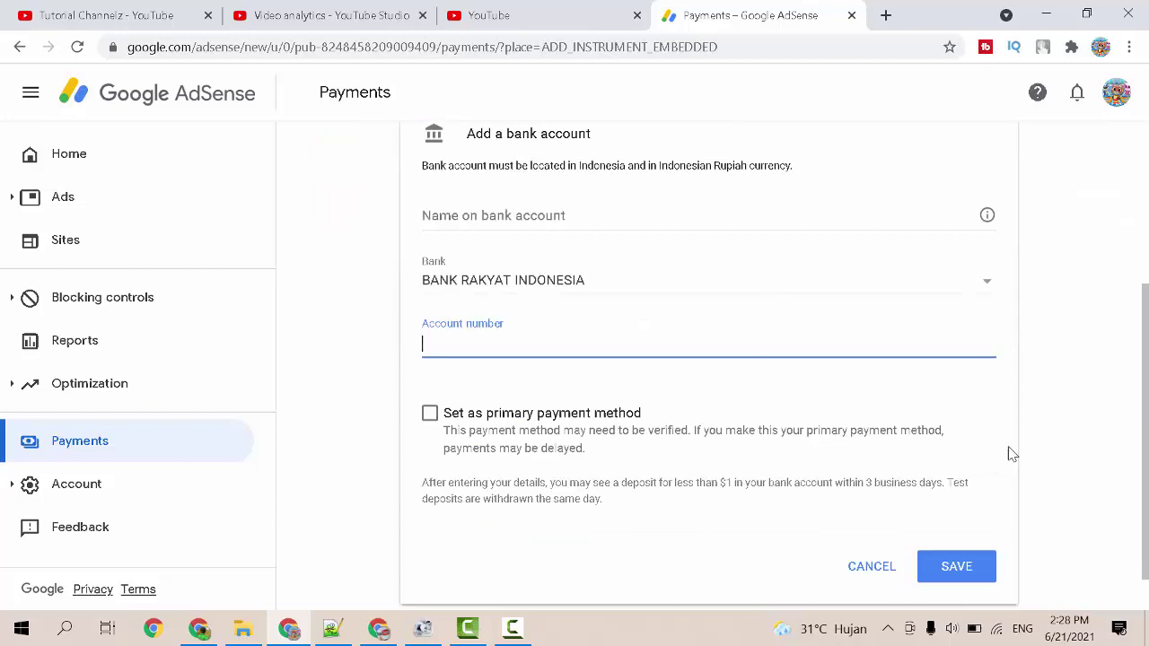
click(1056, 457)
click(870, 567)
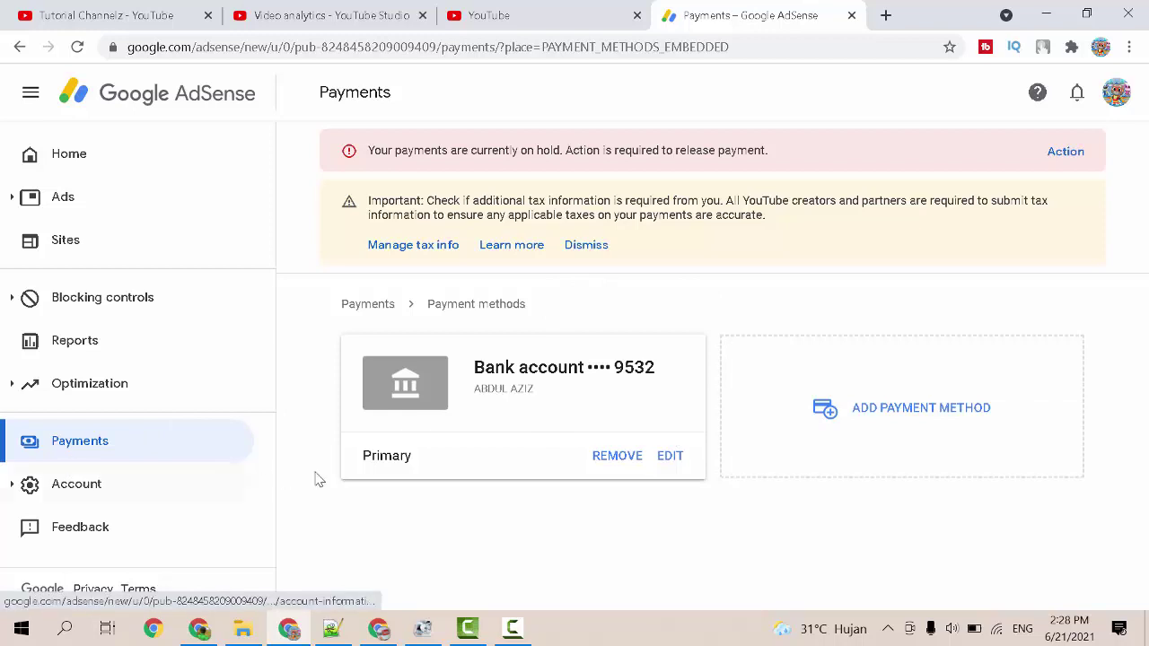
Step: Highlight the title of the primary bank account on the payment methods page, and clear the selection
drag(478, 371, 656, 379)
click(566, 368)
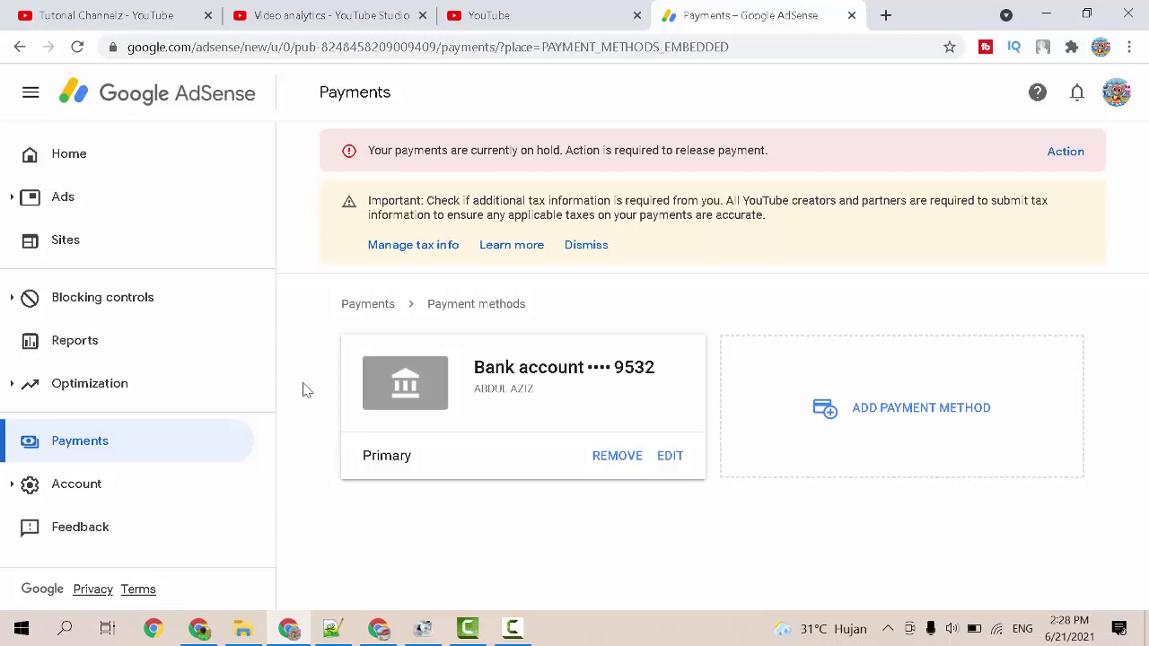
drag(475, 367, 679, 360)
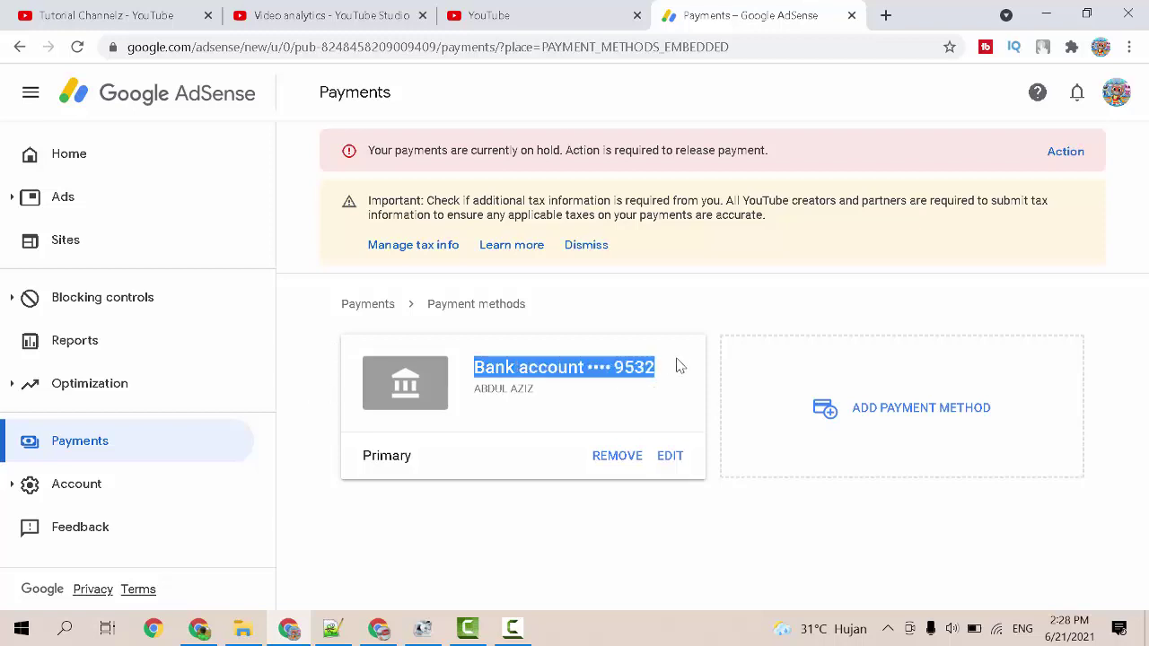
click(729, 315)
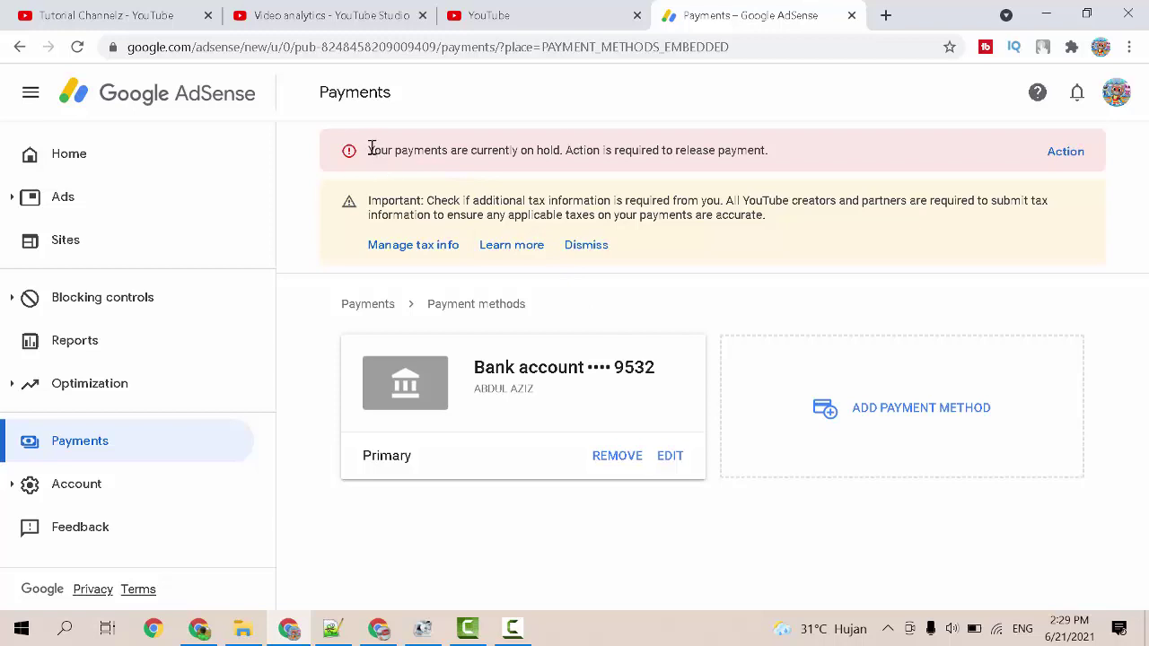
Step: Highlight the notice about payments being on hold to read it, and clear the selection
drag(370, 149, 759, 149)
click(777, 151)
drag(369, 149, 790, 154)
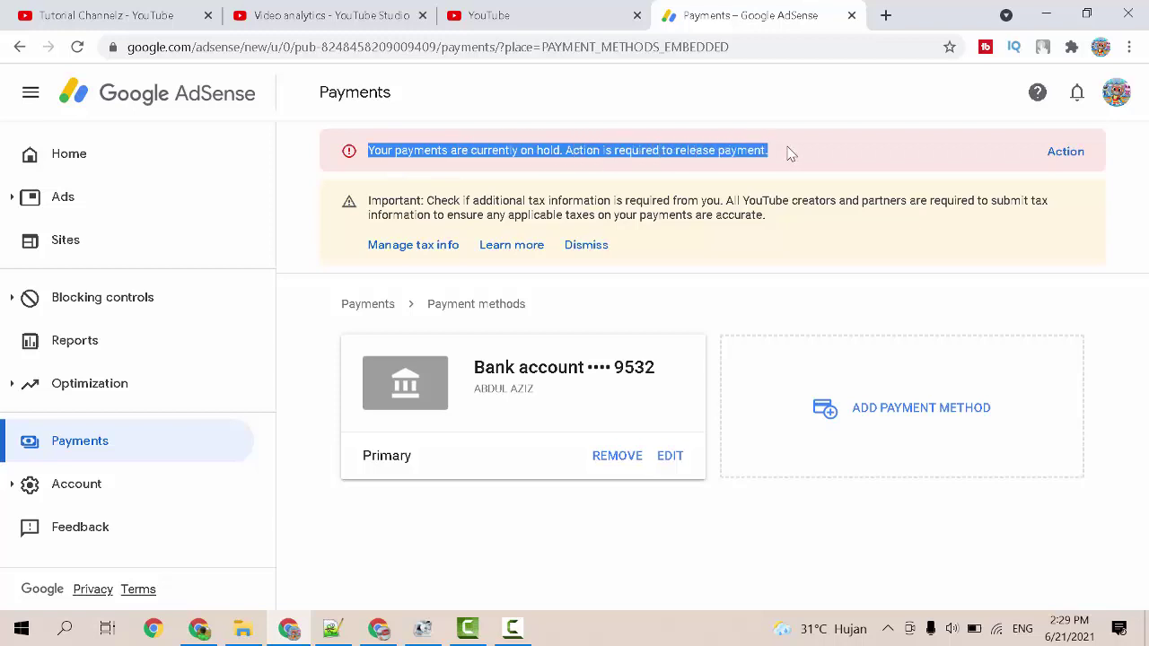
click(542, 155)
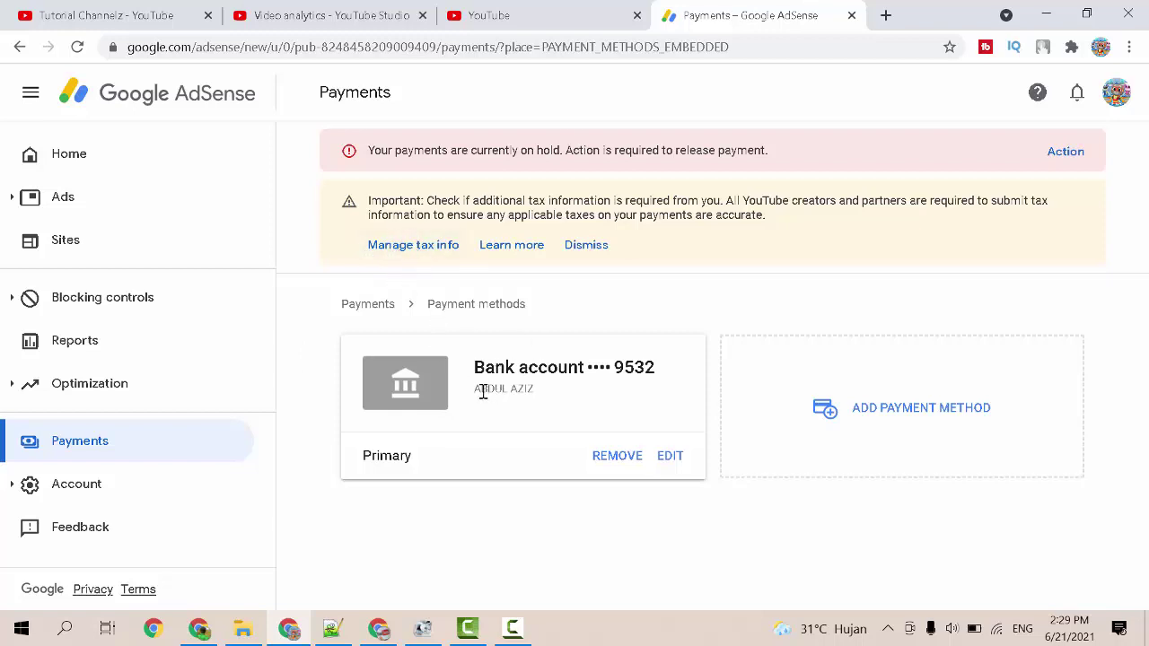
Step: Highlight the account holder's name on the primary bank account and reread the payment hold notice
drag(482, 392, 561, 392)
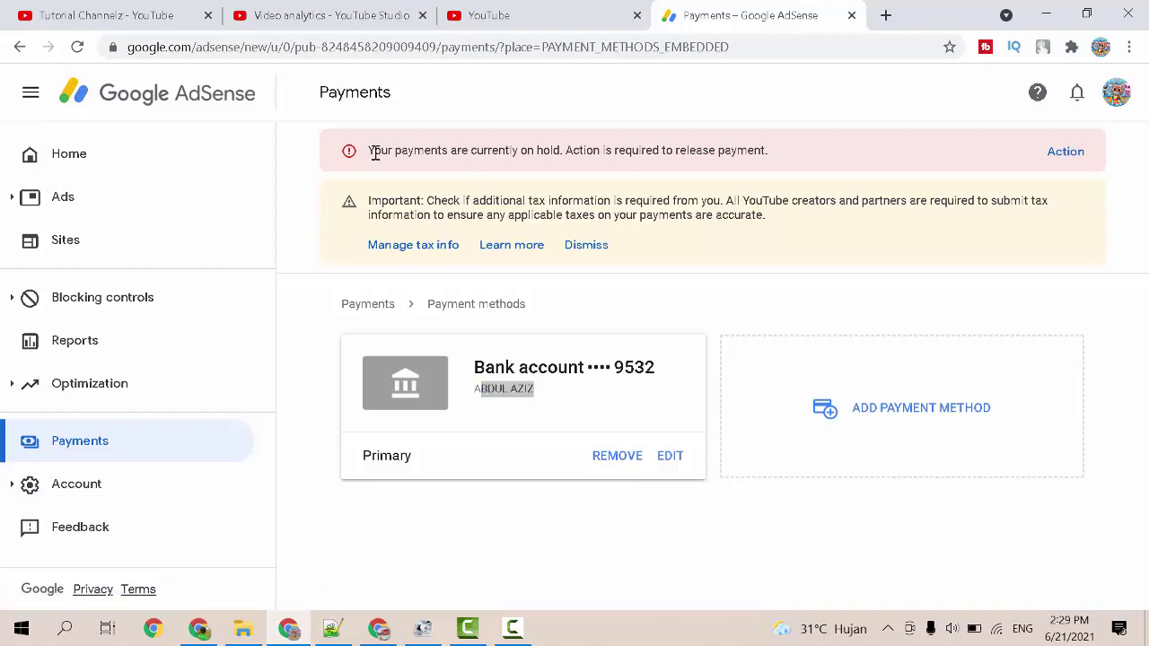
drag(368, 152, 810, 159)
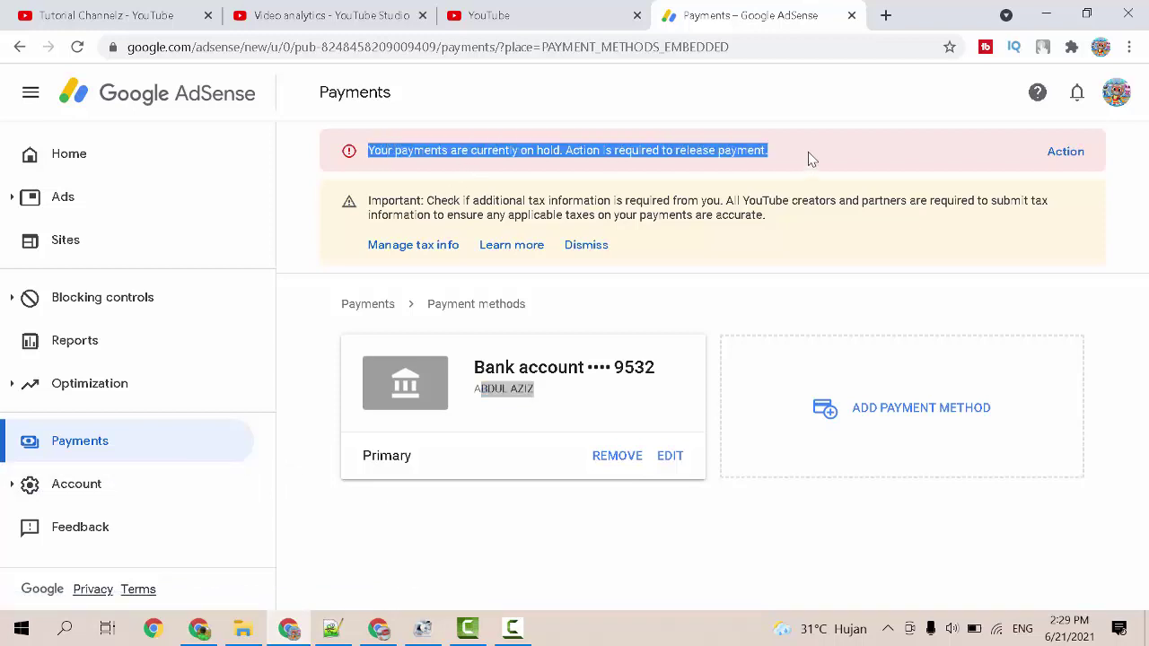
click(811, 159)
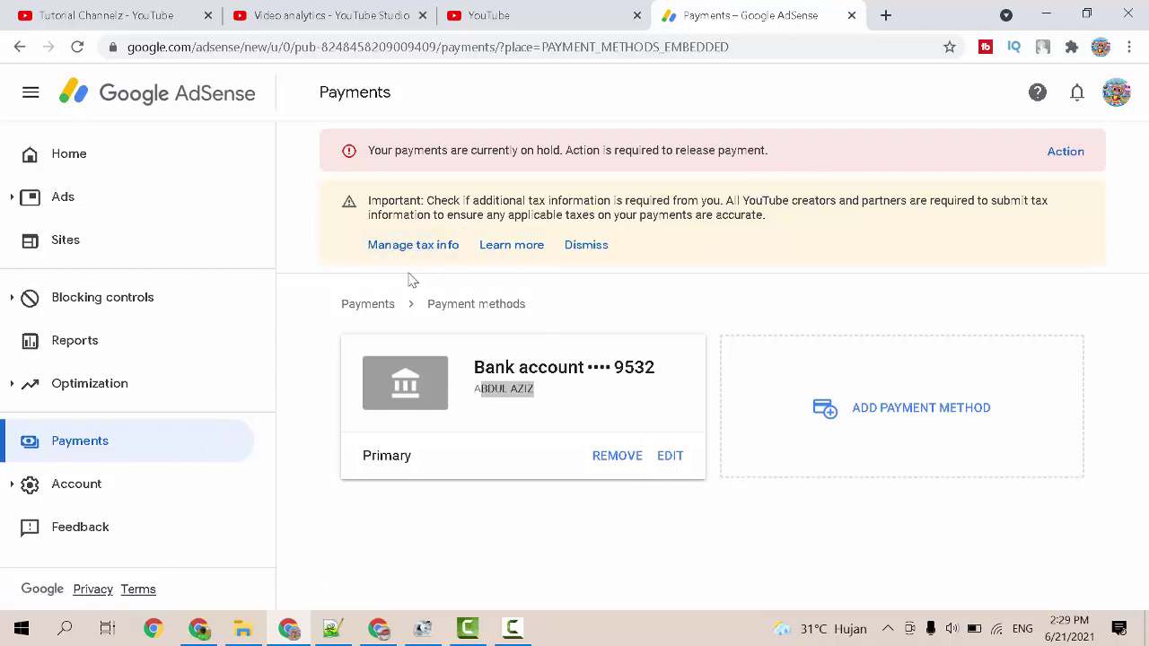
click(601, 311)
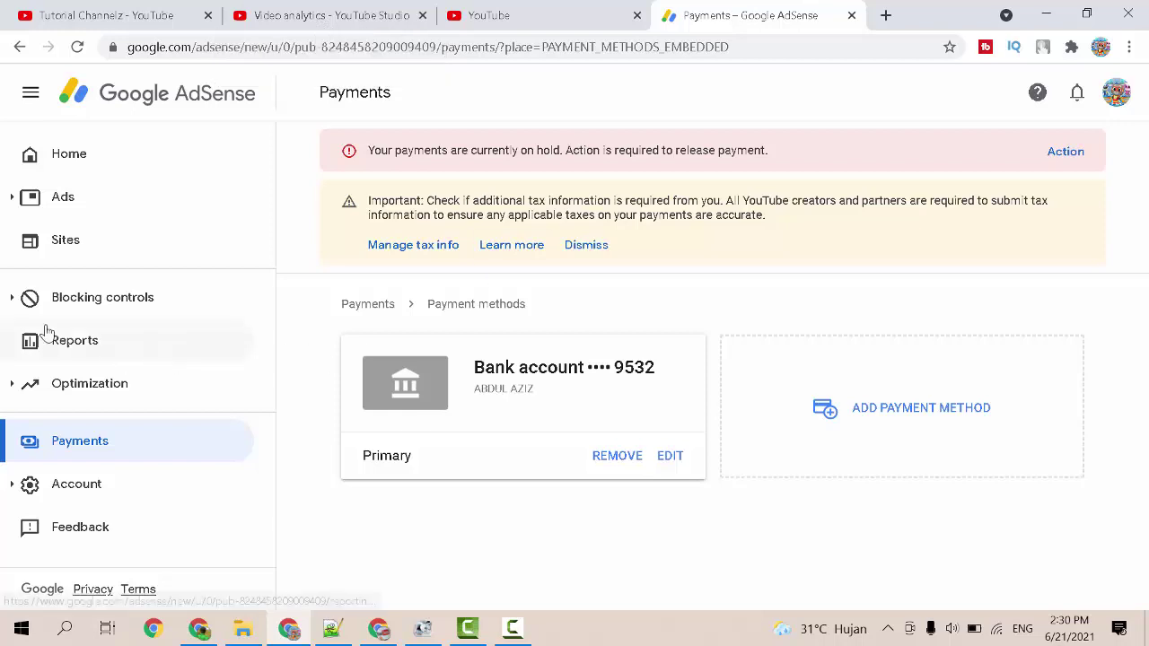
Step: Open the AdSense home page and look over the estimated earnings and performance overview
click(61, 154)
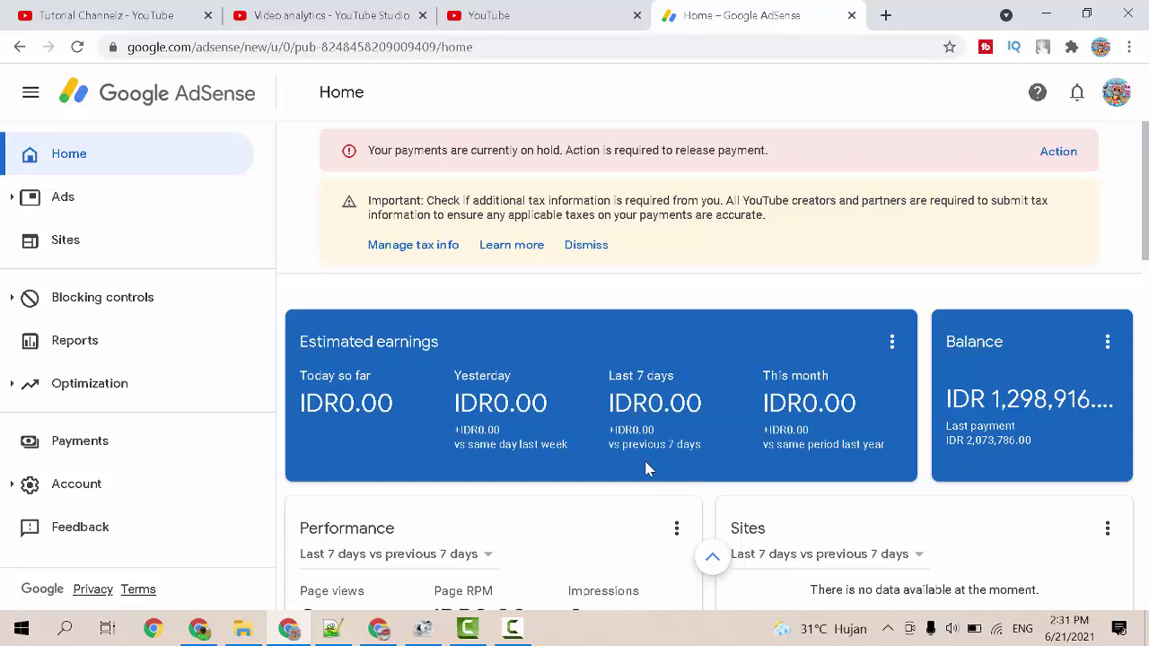
scroll(648, 469, down, 2)
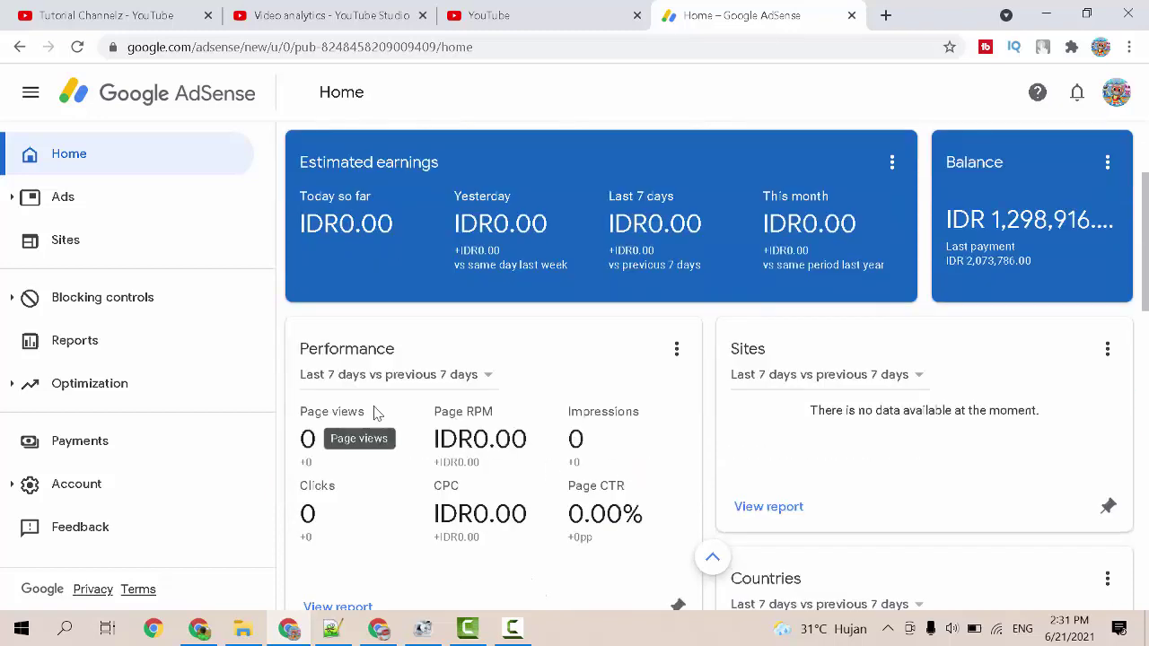
Step: Switch to YouTube and highlight the search text "cara mencairkan uang dari google adsense" without running the search
click(509, 19)
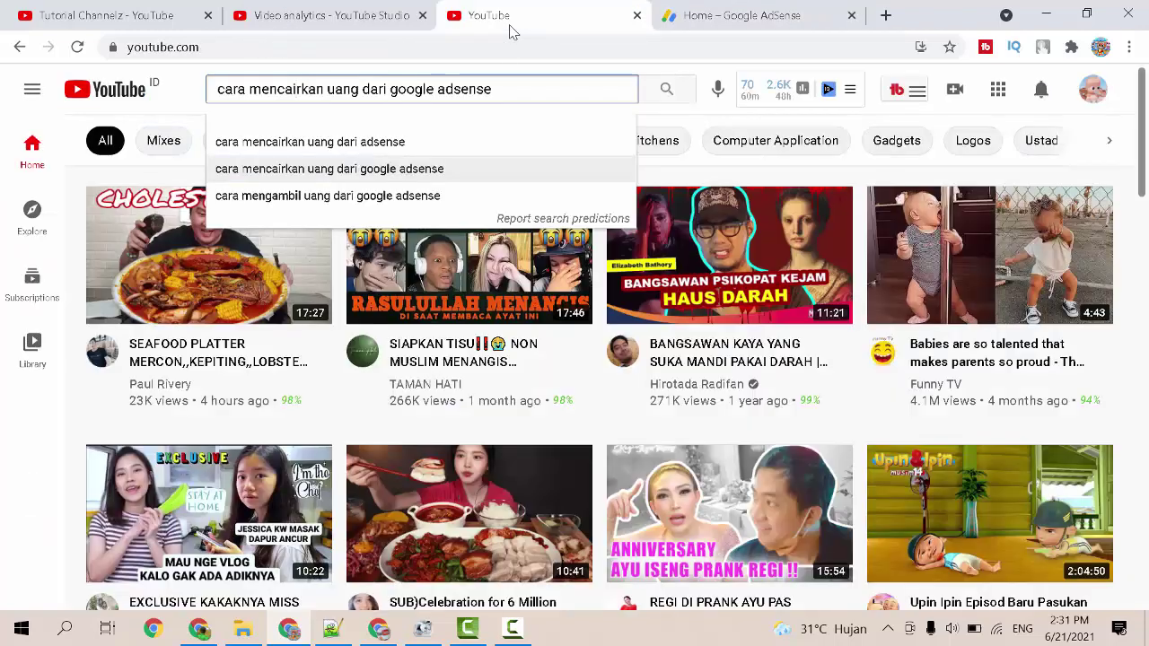
click(704, 79)
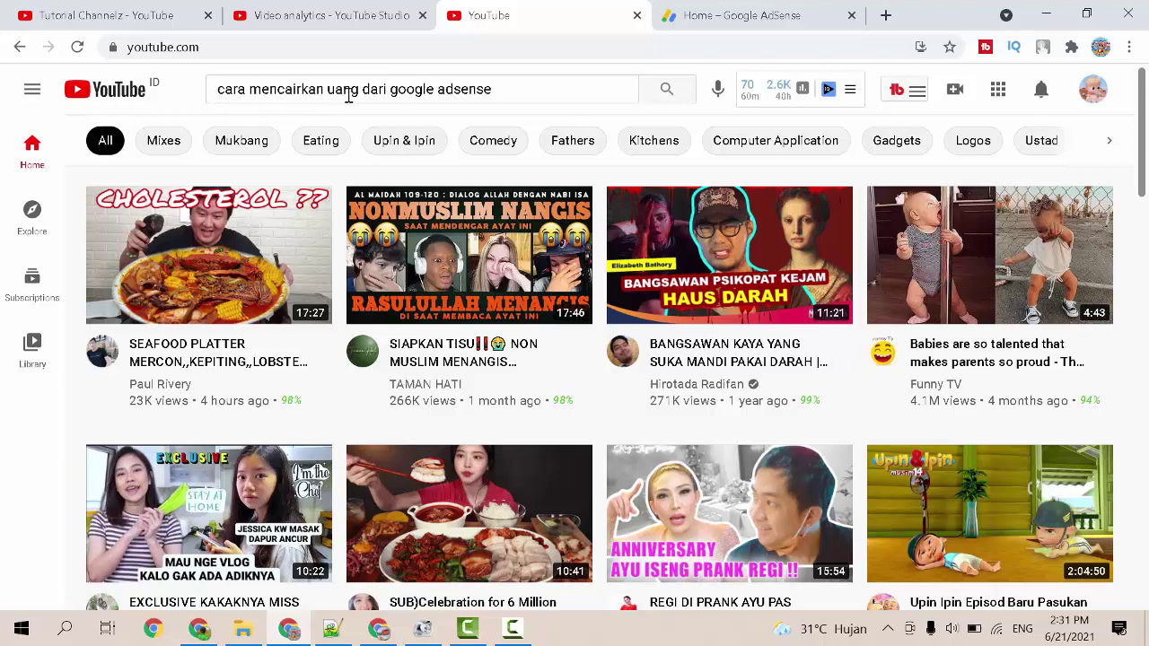
click(538, 93)
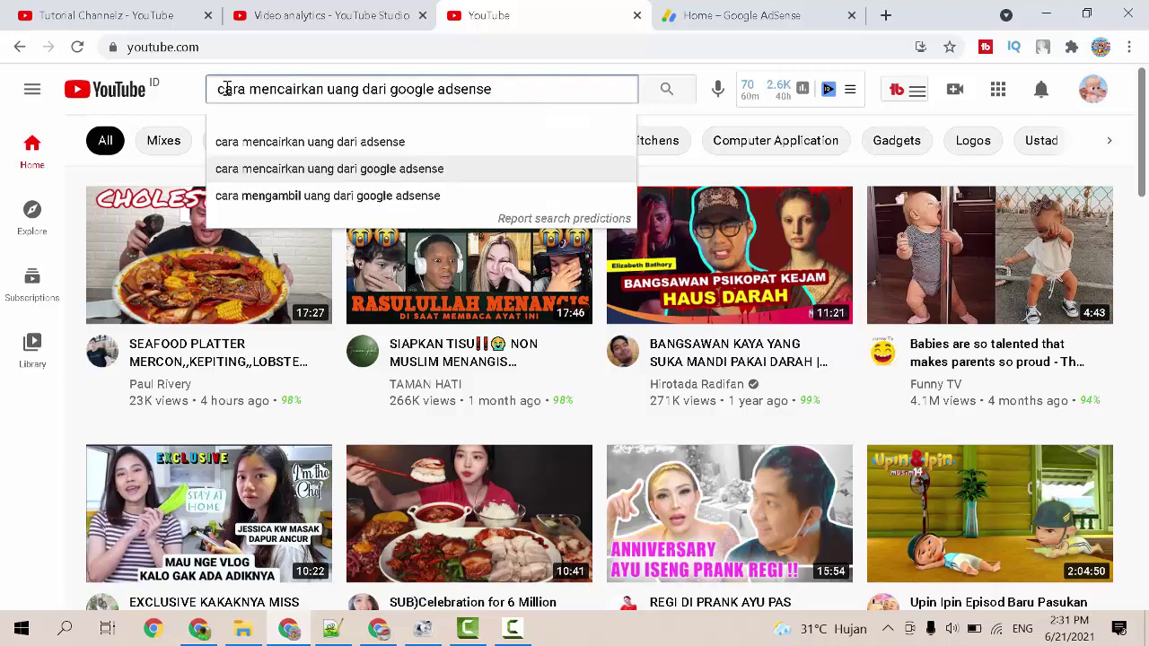
click(182, 96)
drag(506, 90, 200, 85)
click(183, 105)
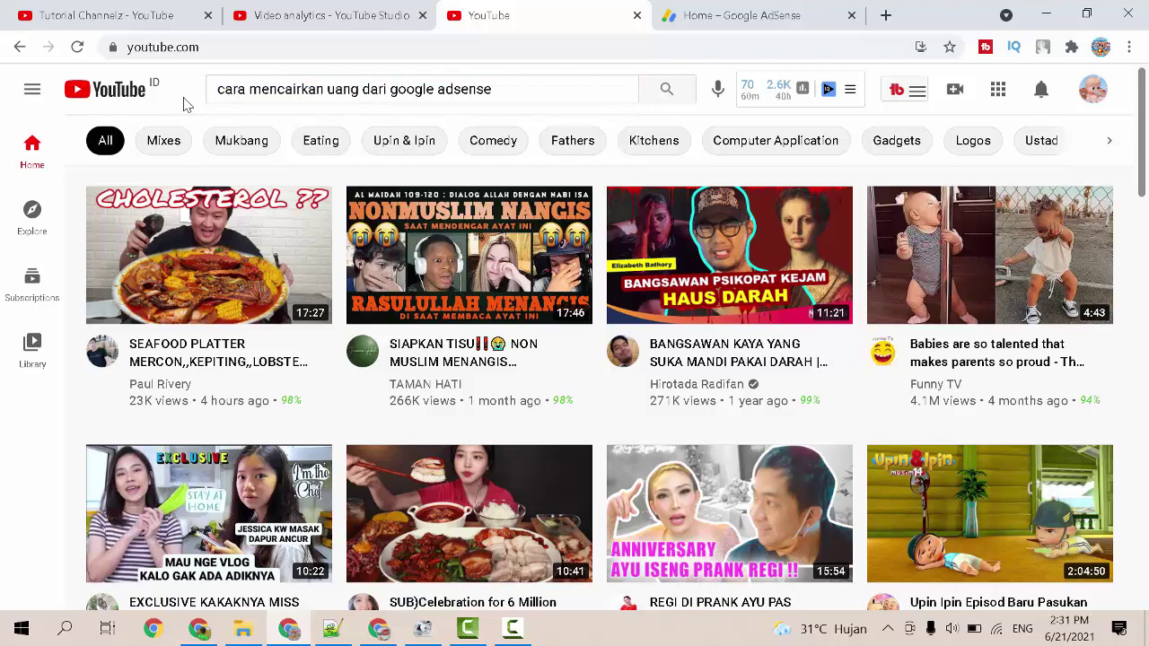